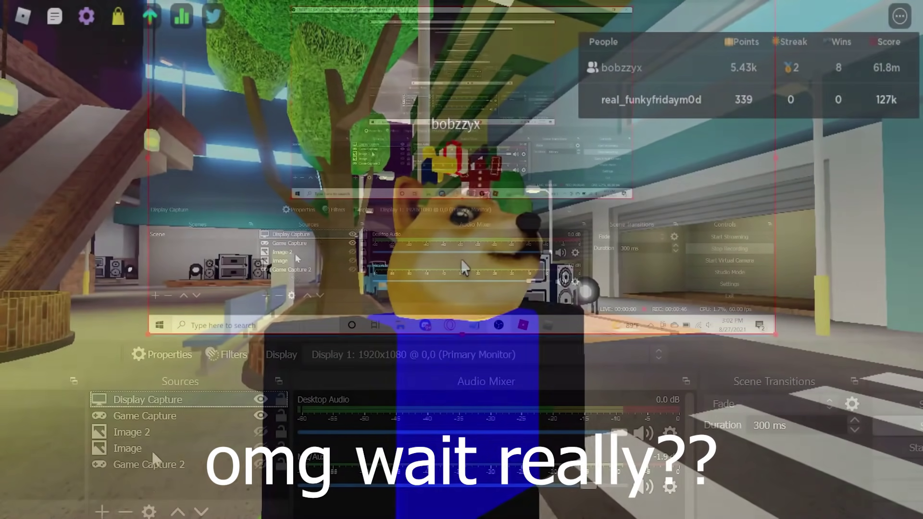
# Step: Add a Roblox Game Capture source and open its Filters to add a Color Key filter
pyautogui.click(101, 513)
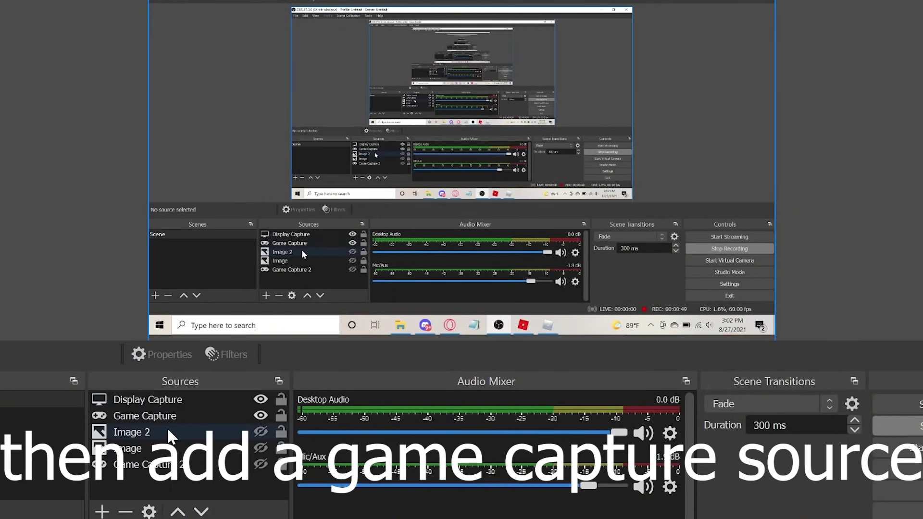
pyautogui.rightClick(170, 413)
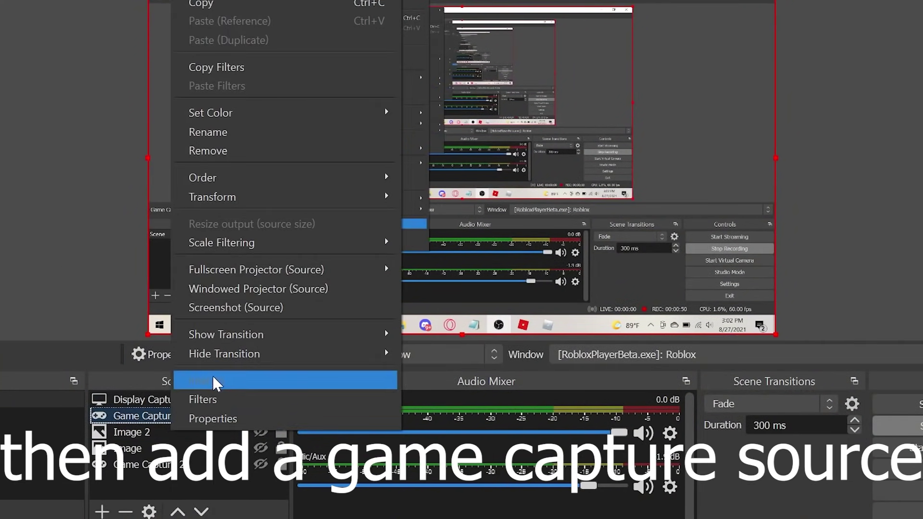
pyautogui.click(208, 399)
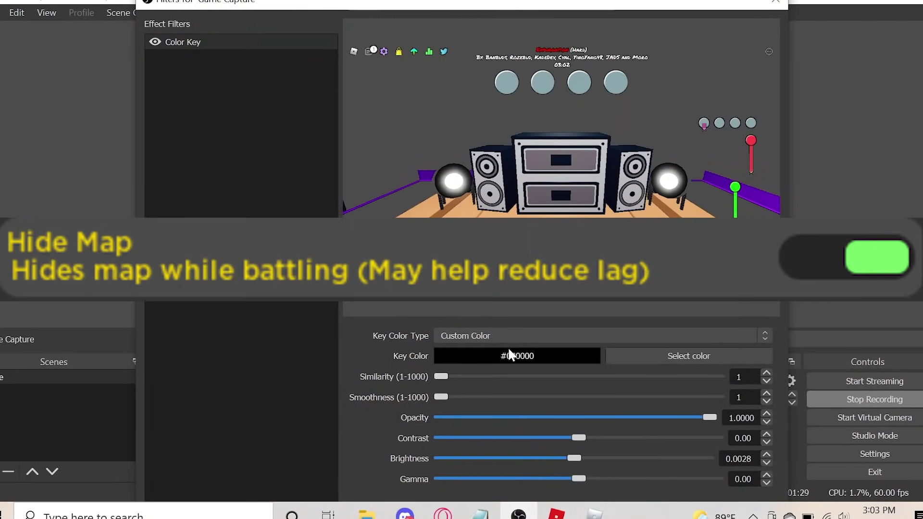
# Step: Open the Key Color picker for the Color Key filter, currently set to black
pyautogui.click(644, 356)
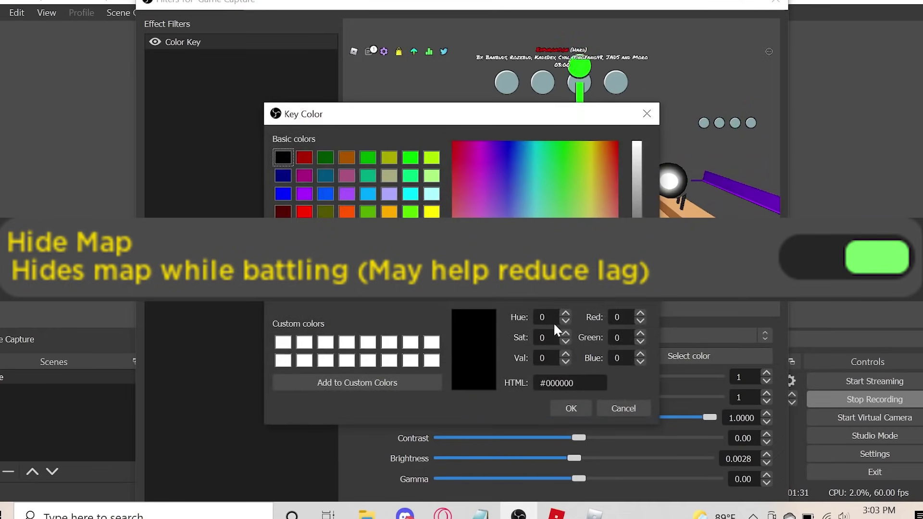